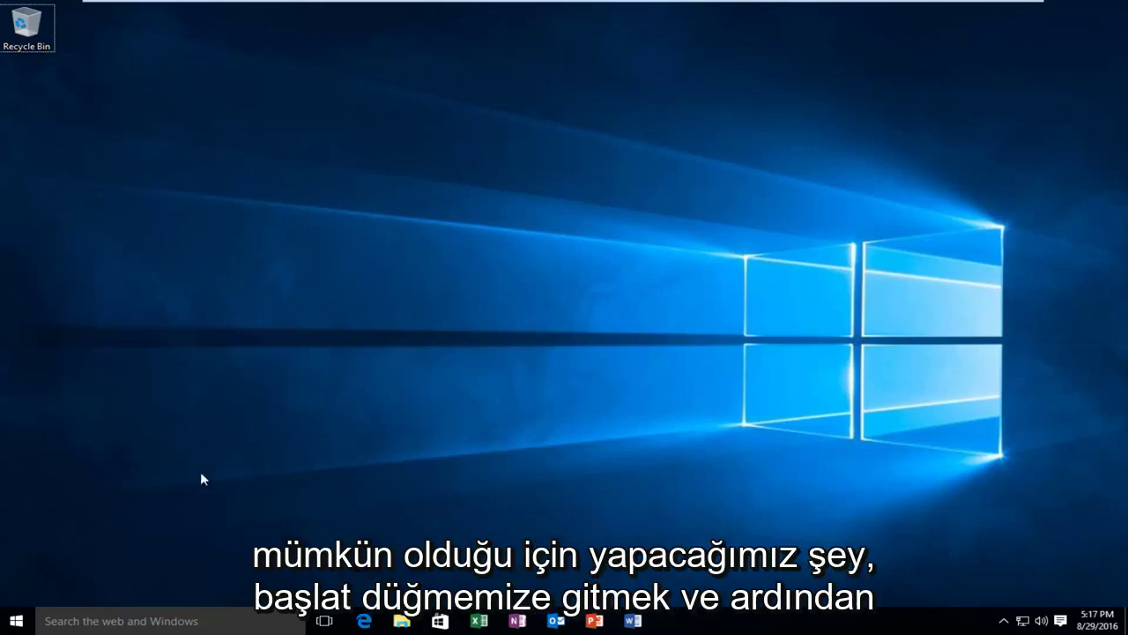
Step: Search the Start menu for 'services' and run the Services app as administrator
{"action": "left_click", "coordinate": [18, 622]}
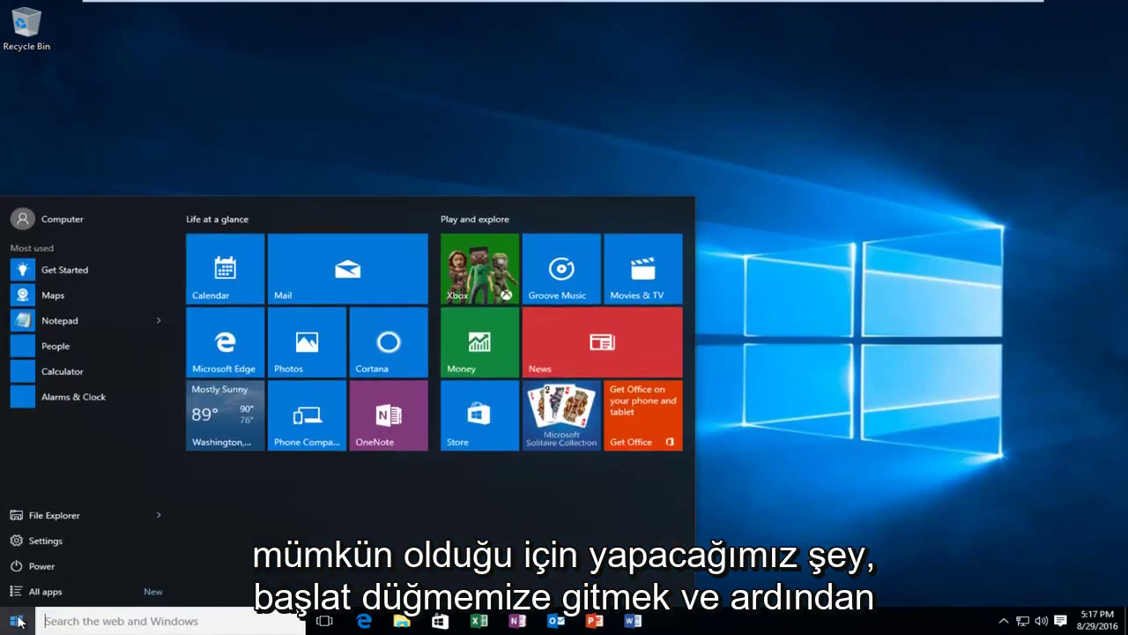
{"action": "type", "text": "ser"}
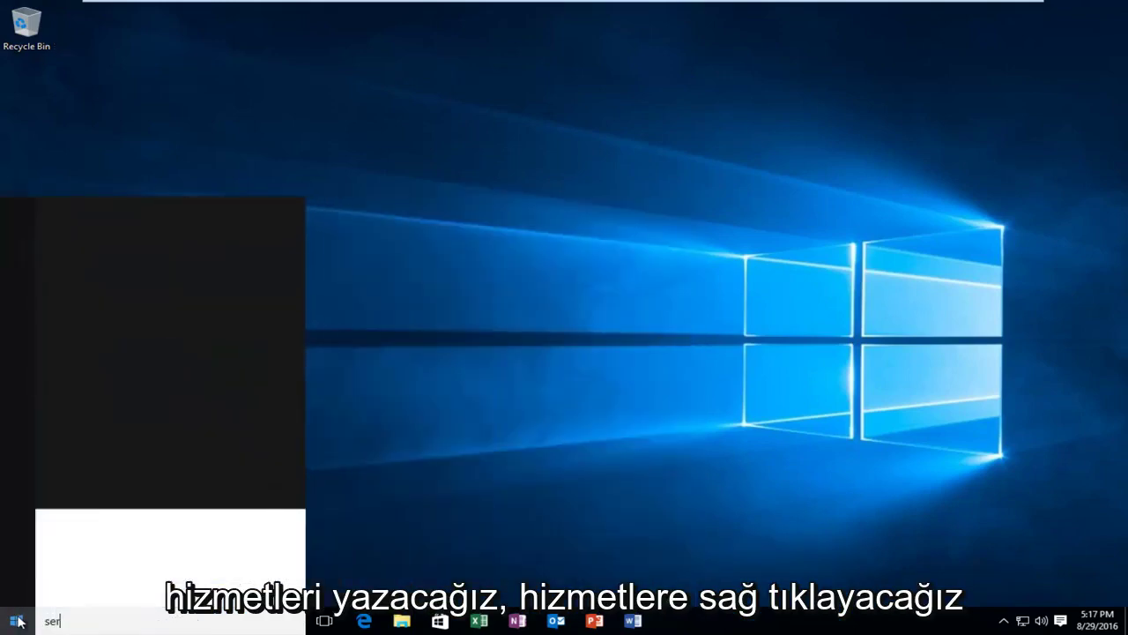
{"action": "type", "text": "vices"}
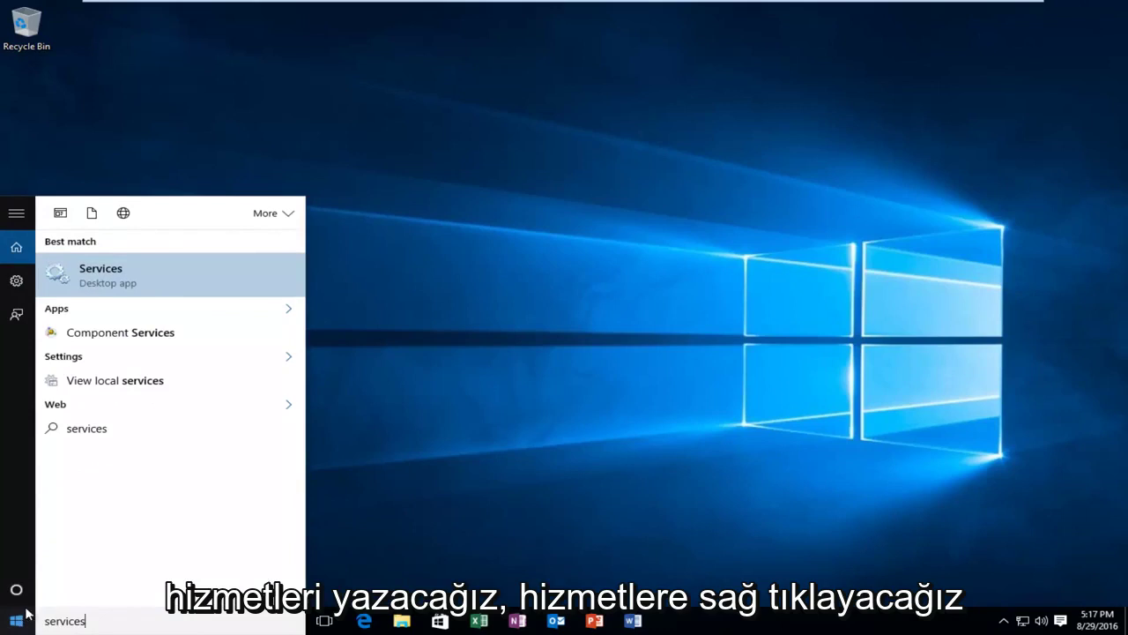
{"action": "right_click", "coordinate": [104, 276]}
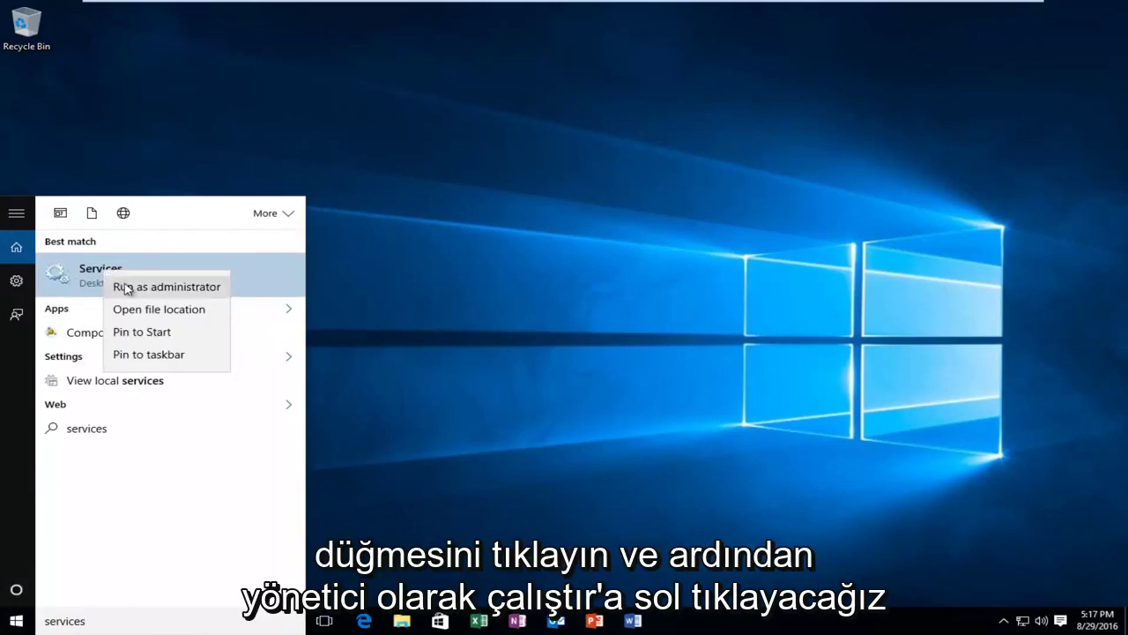
{"action": "left_click", "coordinate": [128, 288]}
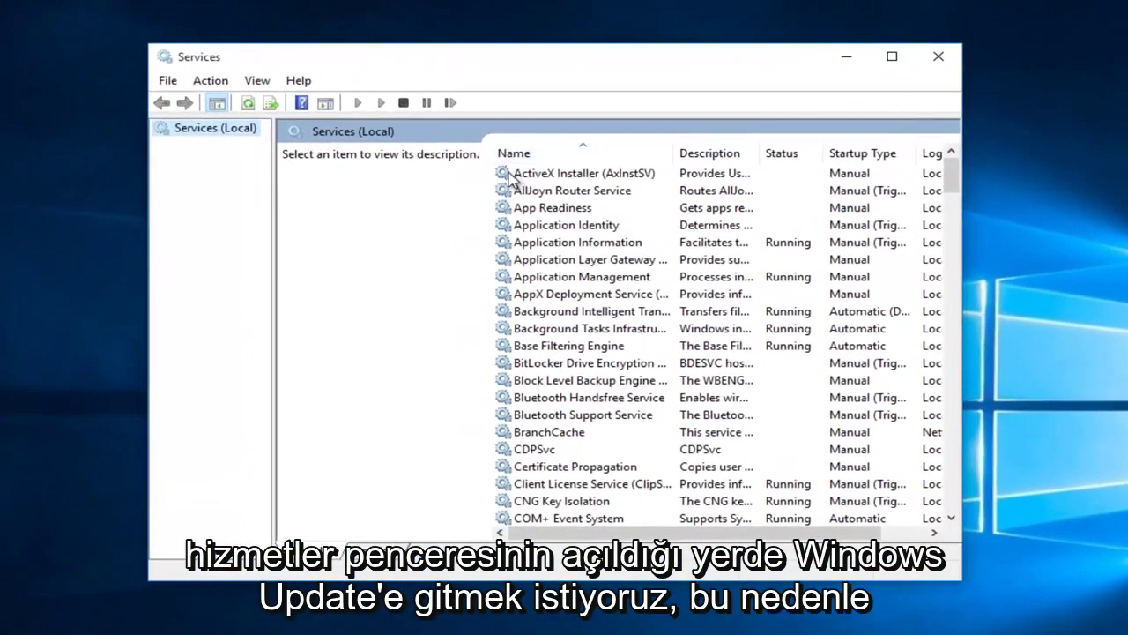
Step: Stop the Windows Update service from its context menu and close the Services console
{"action": "scroll", "coordinate": [605, 335], "scroll_direction": "down", "scroll_amount": 12}
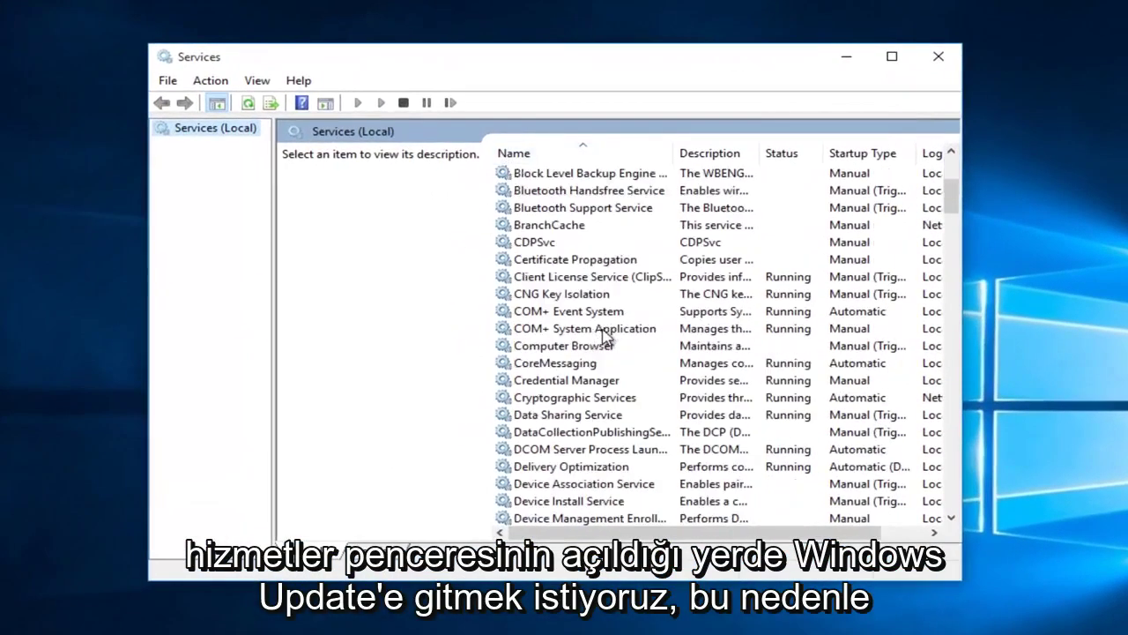
{"action": "scroll", "coordinate": [605, 335], "scroll_direction": "down", "scroll_amount": 20}
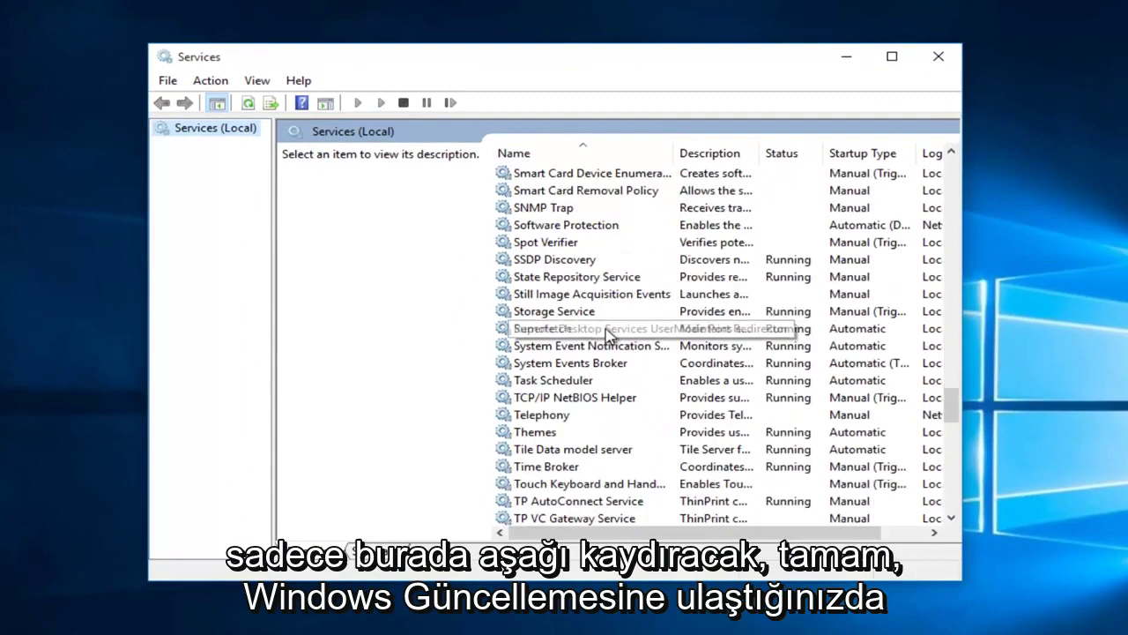
{"action": "scroll", "coordinate": [555, 423], "scroll_direction": "down", "scroll_amount": 5}
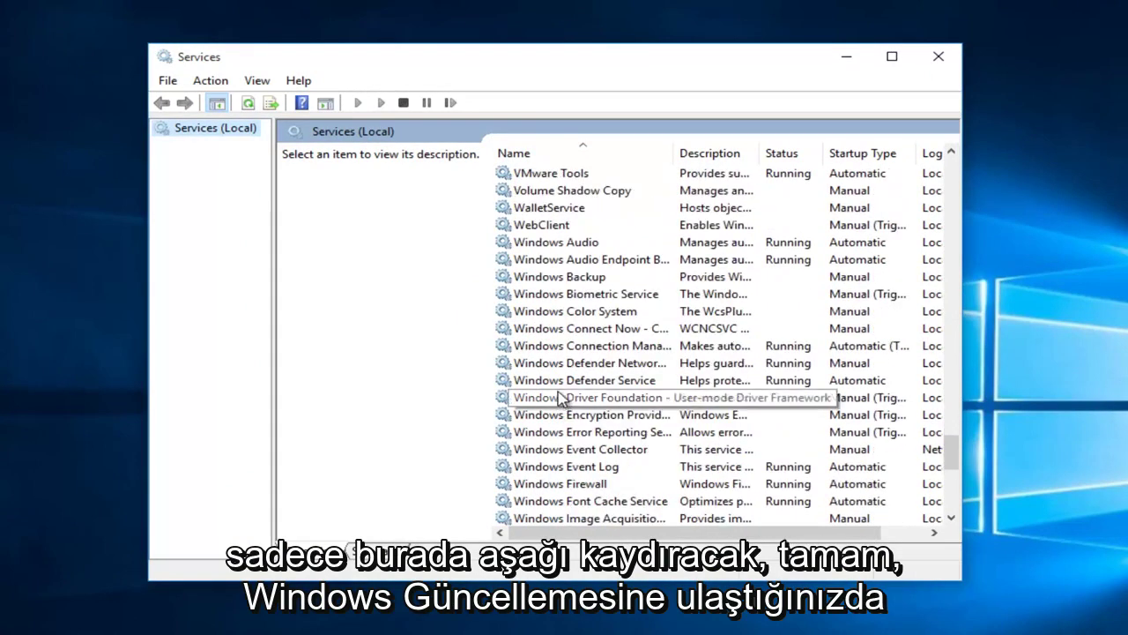
{"action": "scroll", "coordinate": [538, 398], "scroll_direction": "down", "scroll_amount": 2}
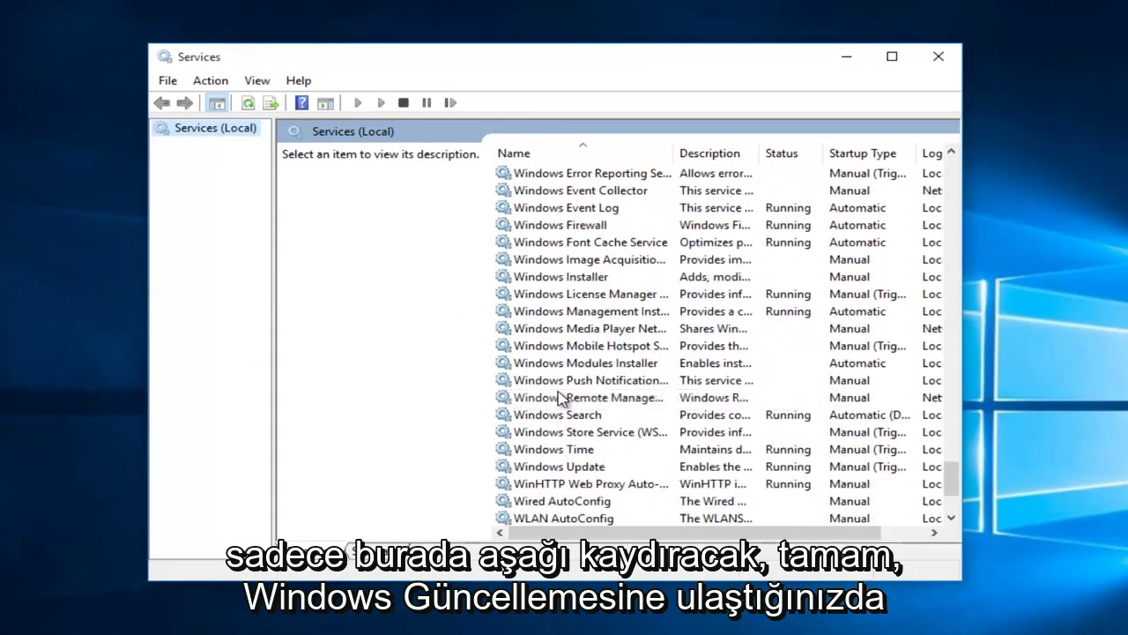
{"action": "left_click", "coordinate": [526, 470]}
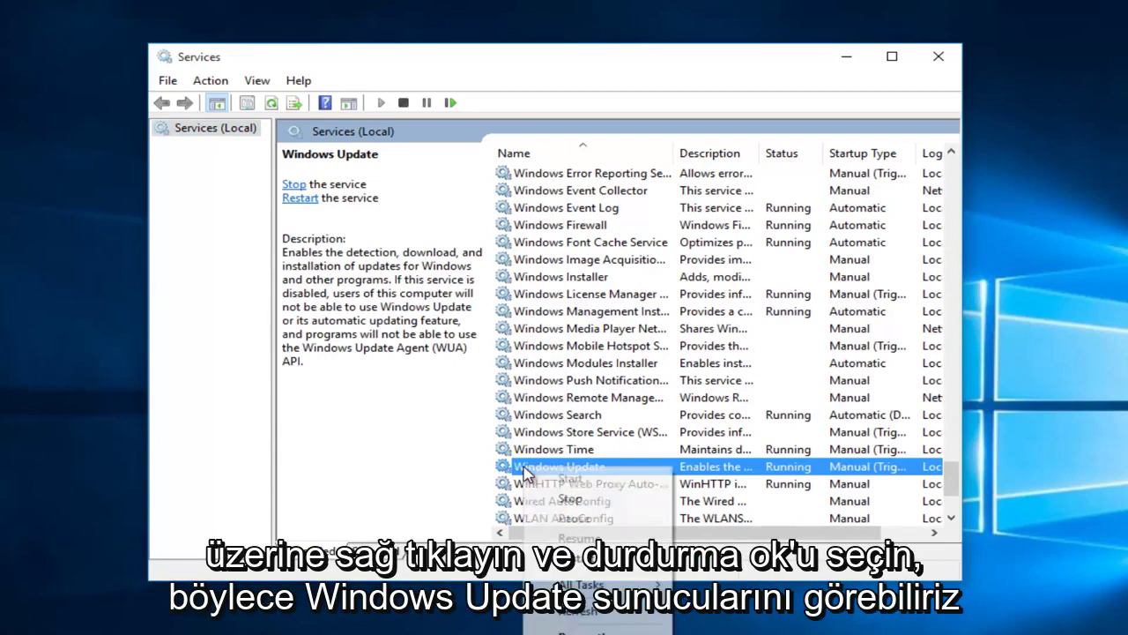
{"action": "right_click", "coordinate": [527, 470]}
{"action": "left_click", "coordinate": [554, 501]}
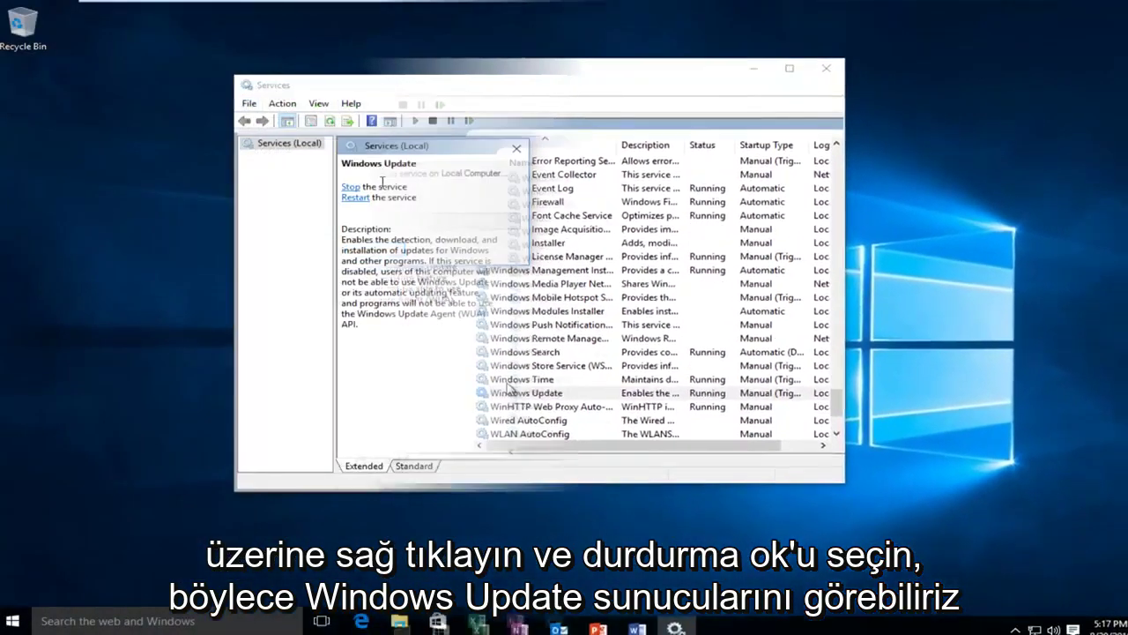
{"action": "scroll", "coordinate": [608, 357], "scroll_direction": "down", "scroll_amount": 3}
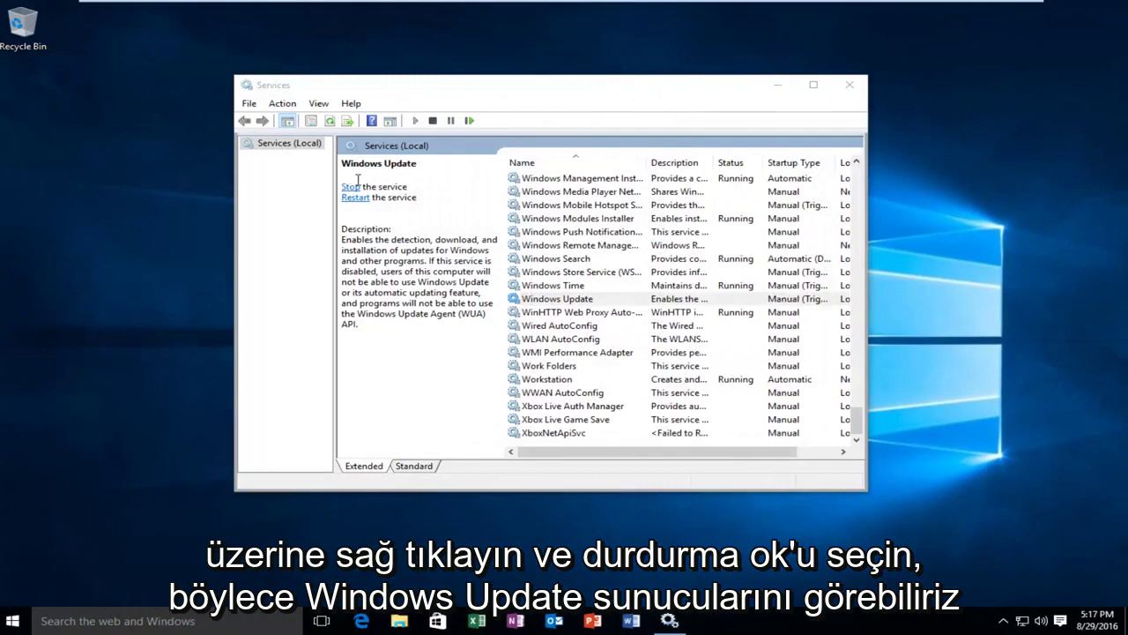
{"action": "left_click", "coordinate": [851, 88]}
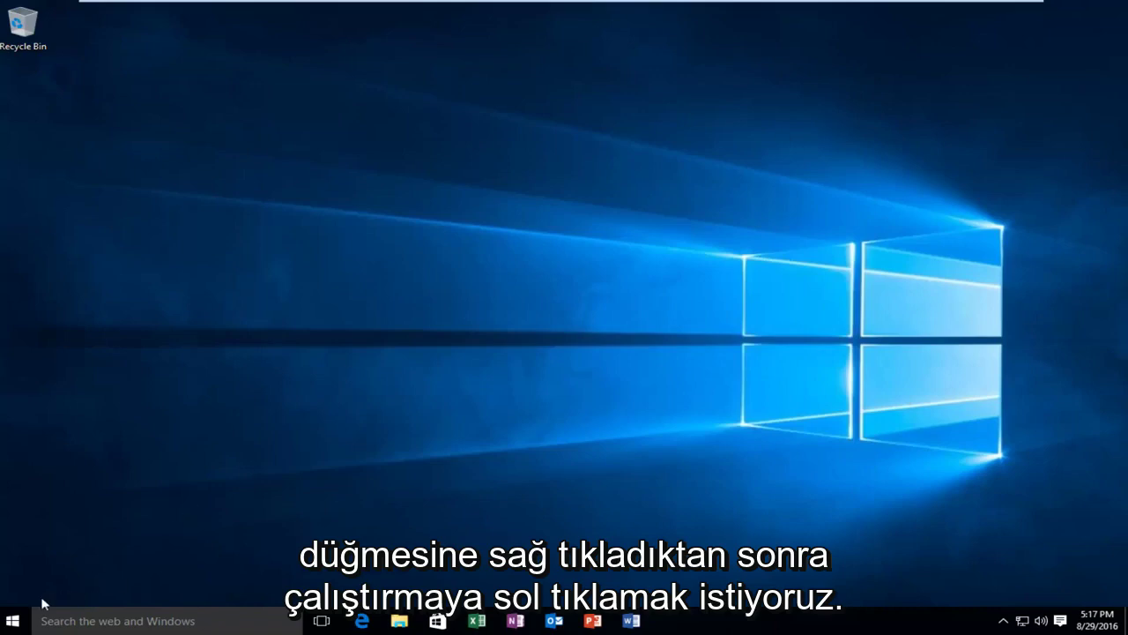
Step: Use the Run dialog to open C:\Windows\SoftwareDistribution in File Explorer
{"action": "right_click", "coordinate": [18, 621]}
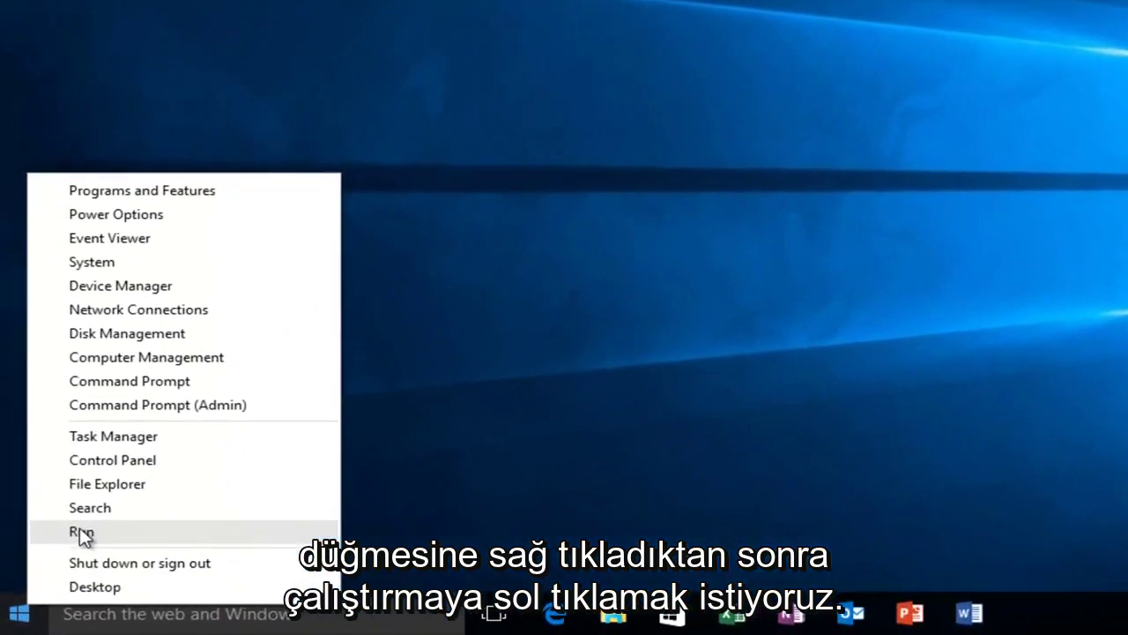
{"action": "left_click", "coordinate": [53, 557]}
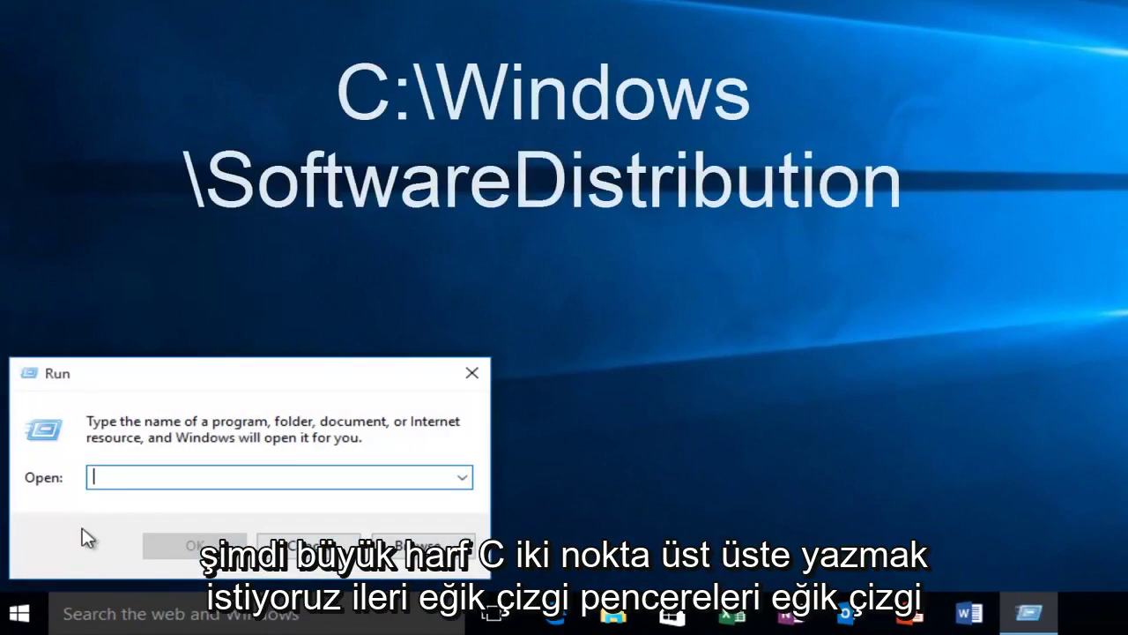
{"action": "type", "text": "C:"}
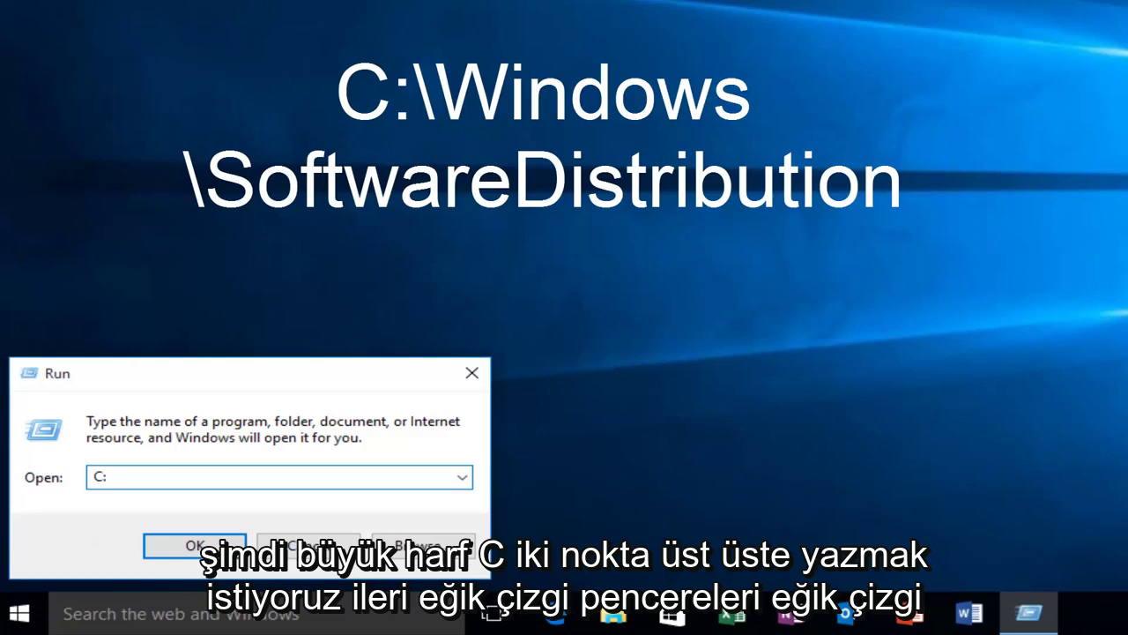
{"action": "type", "text": "\\Windows\\"}
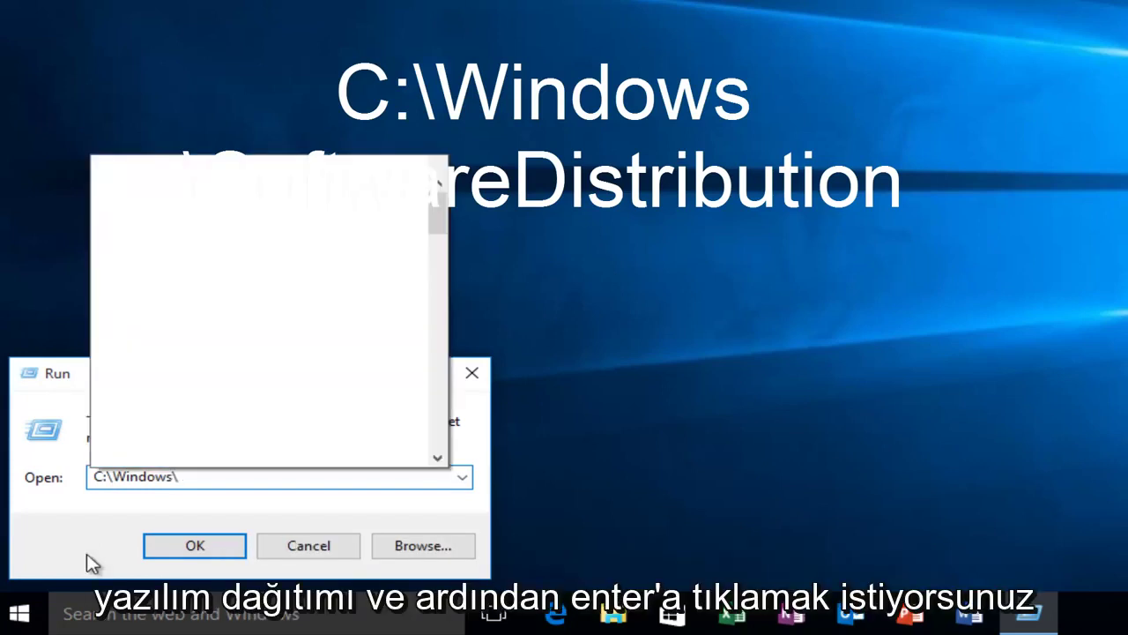
{"action": "type", "text": "SoftwareDistri"}
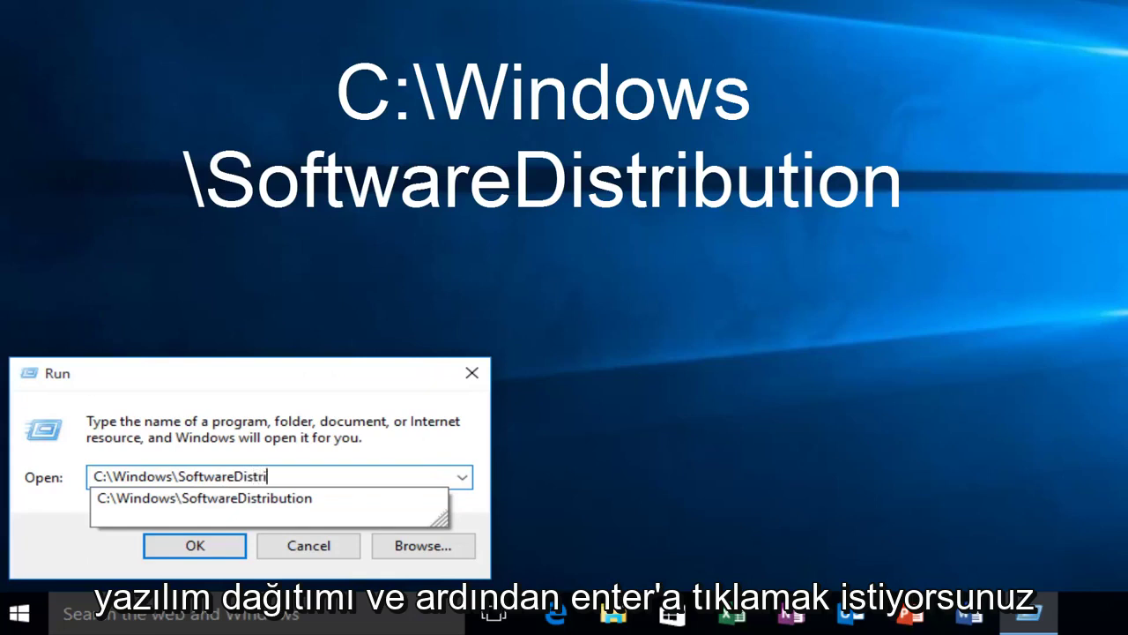
{"action": "type", "text": "butio"}
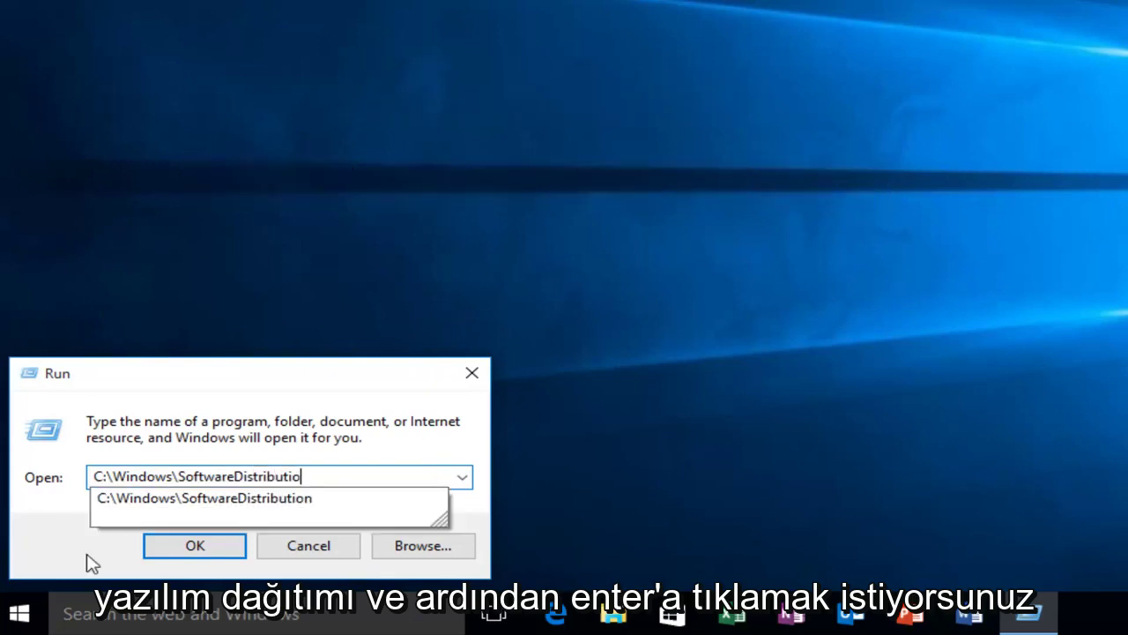
{"action": "type", "text": "n"}
{"action": "key", "text": "Return"}
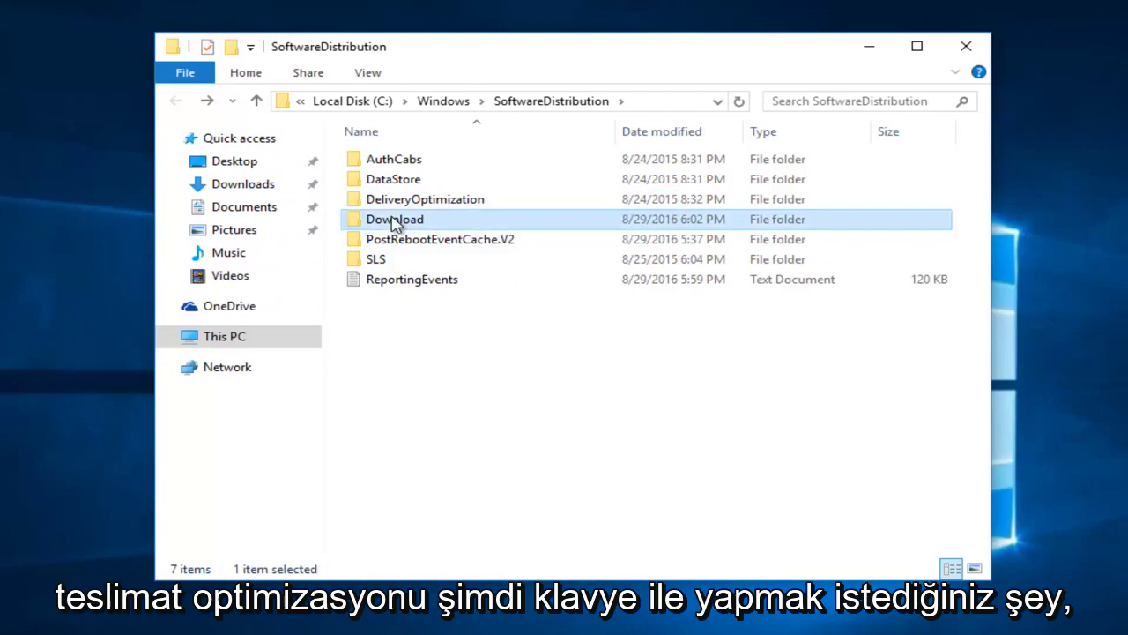
Step: Open the Download folder, select all 30 hash-named update folders, and bring up their context menu
{"action": "double_click", "coordinate": [397, 221]}
{"action": "left_click", "coordinate": [398, 224]}
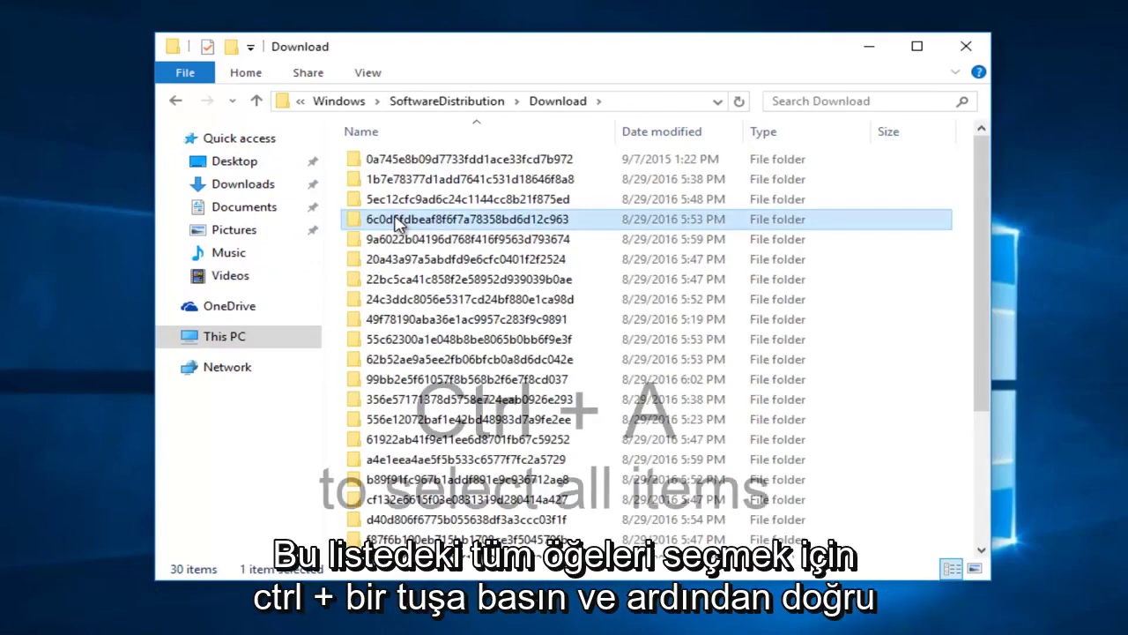
{"action": "key", "text": "ctrl+a"}
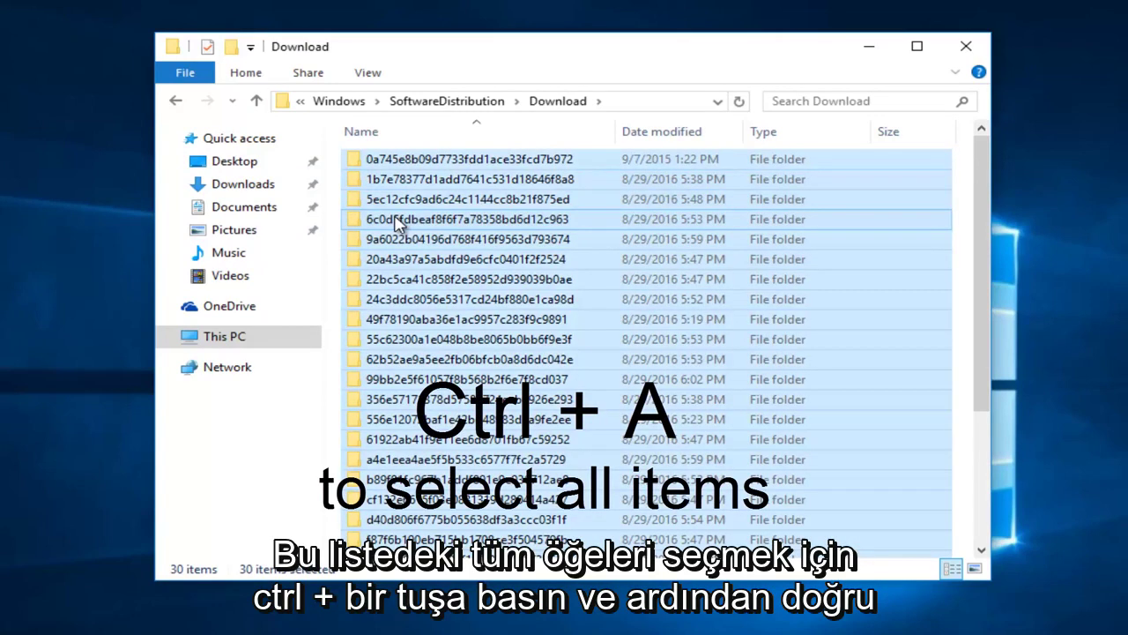
{"action": "right_click", "coordinate": [393, 218]}
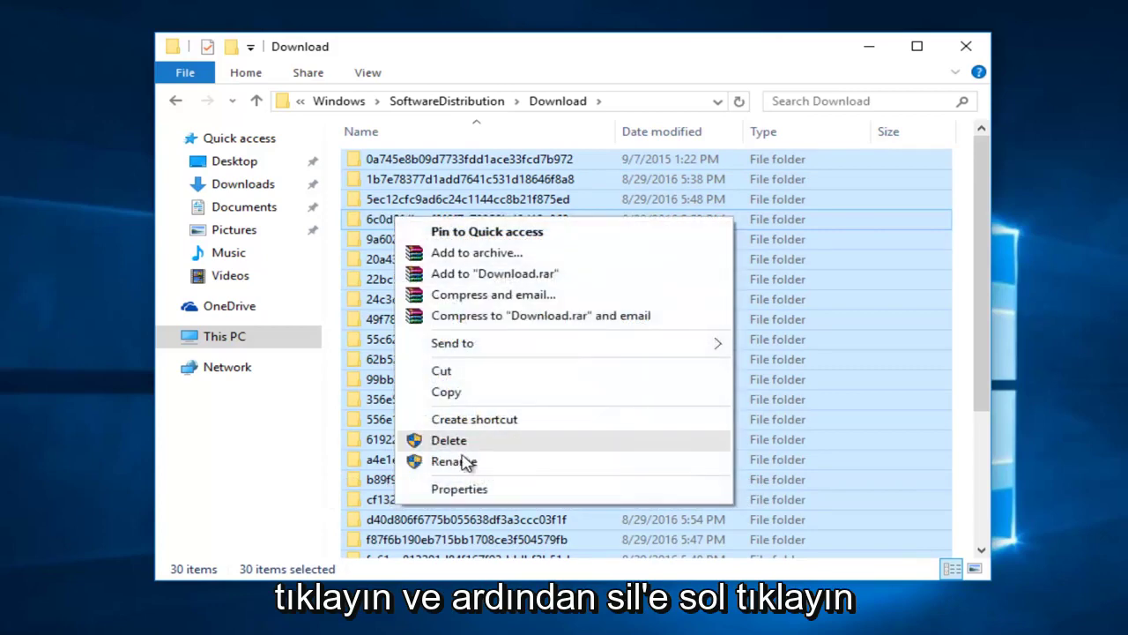
Step: Delete the selected folders, granting administrator permission for all items and skipping missing ones
{"action": "left_click", "coordinate": [460, 445]}
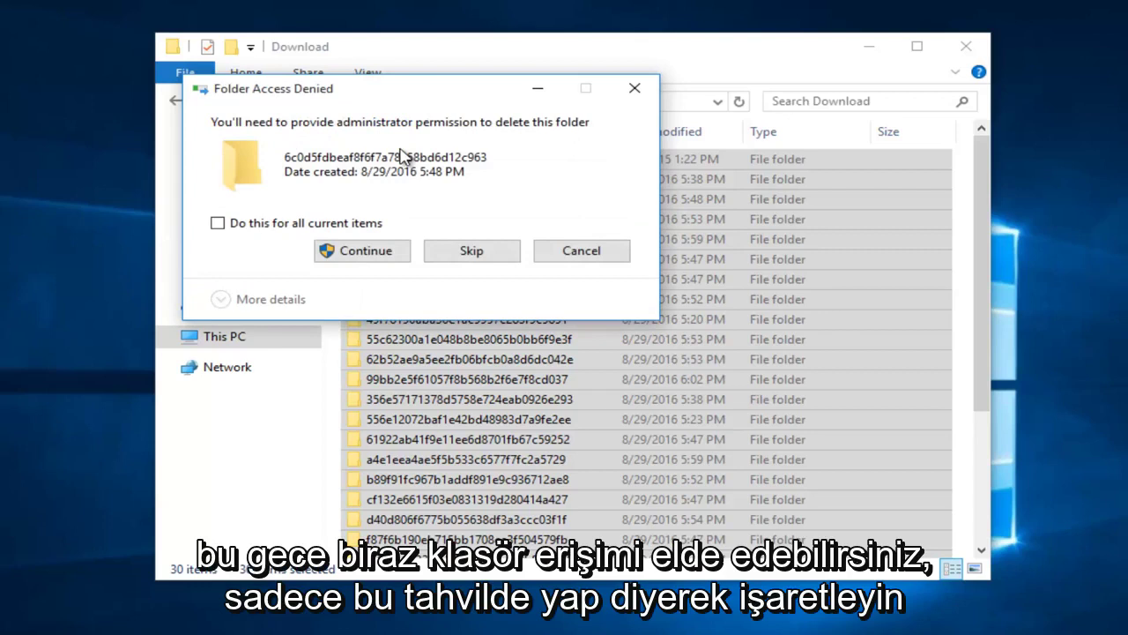
{"action": "left_click", "coordinate": [241, 231]}
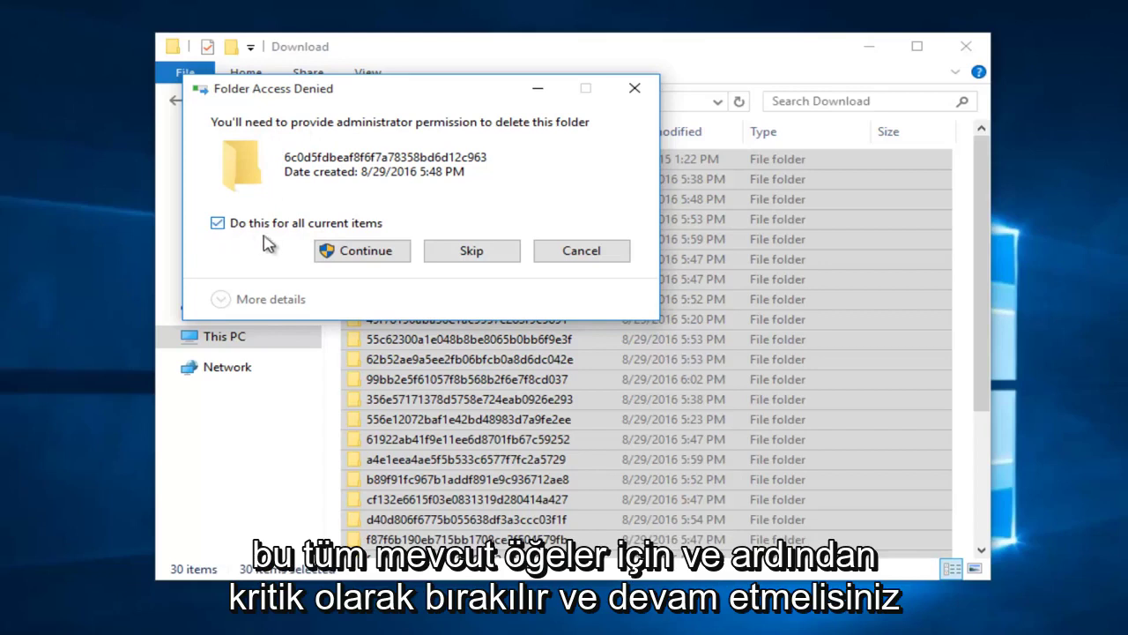
{"action": "left_click", "coordinate": [350, 254]}
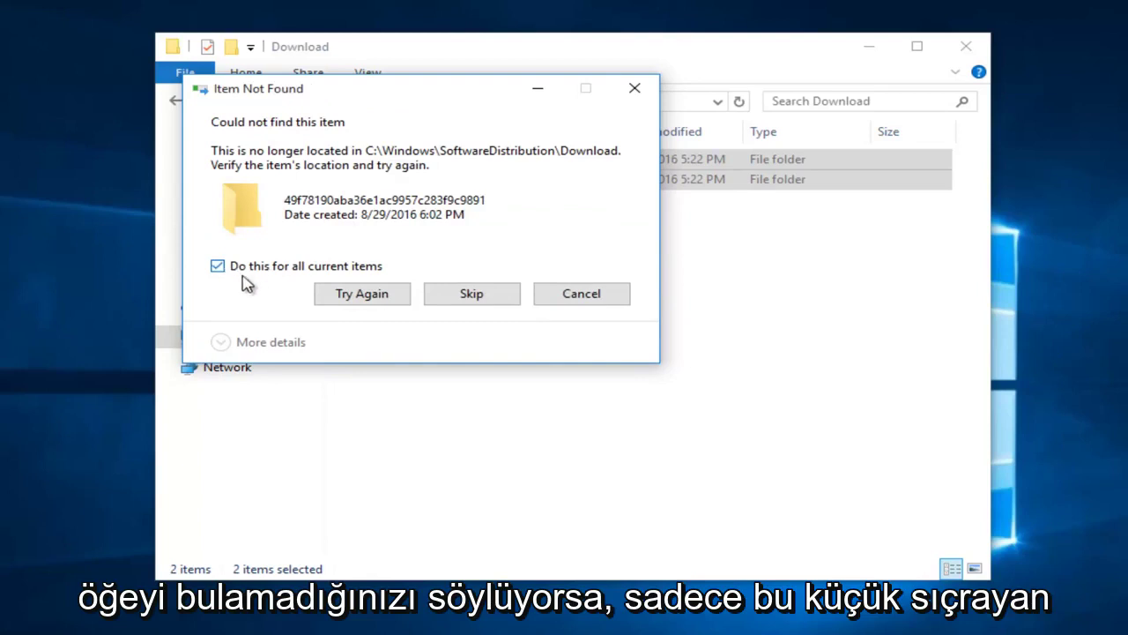
{"action": "left_click", "coordinate": [471, 300]}
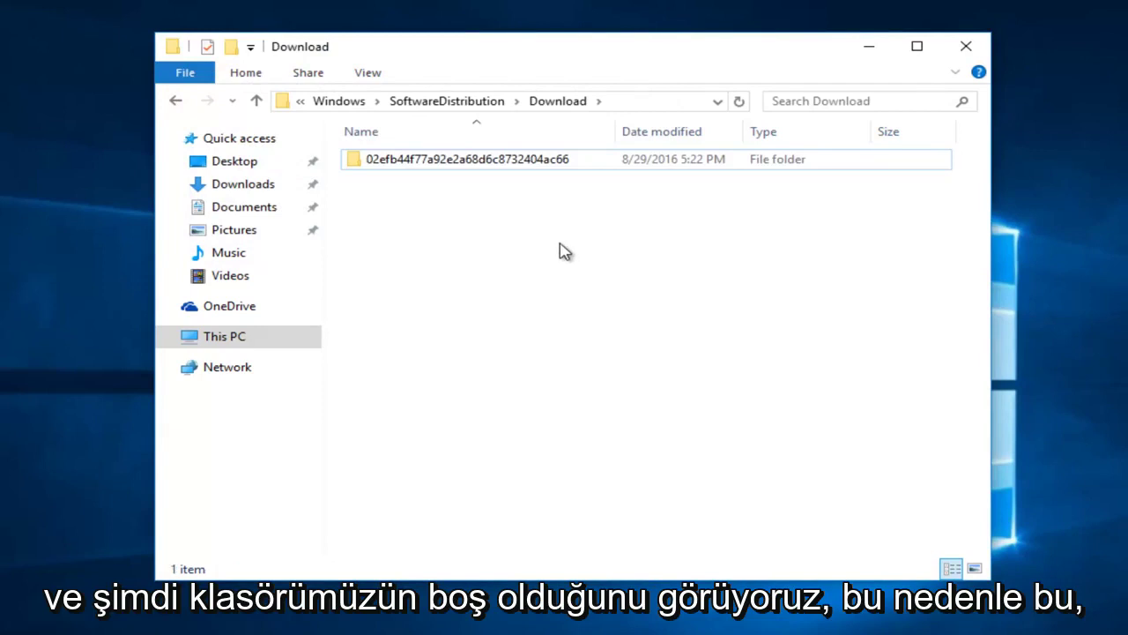
Step: Look inside the one remaining update folder, then go back to Download and deselect it
{"action": "double_click", "coordinate": [464, 166]}
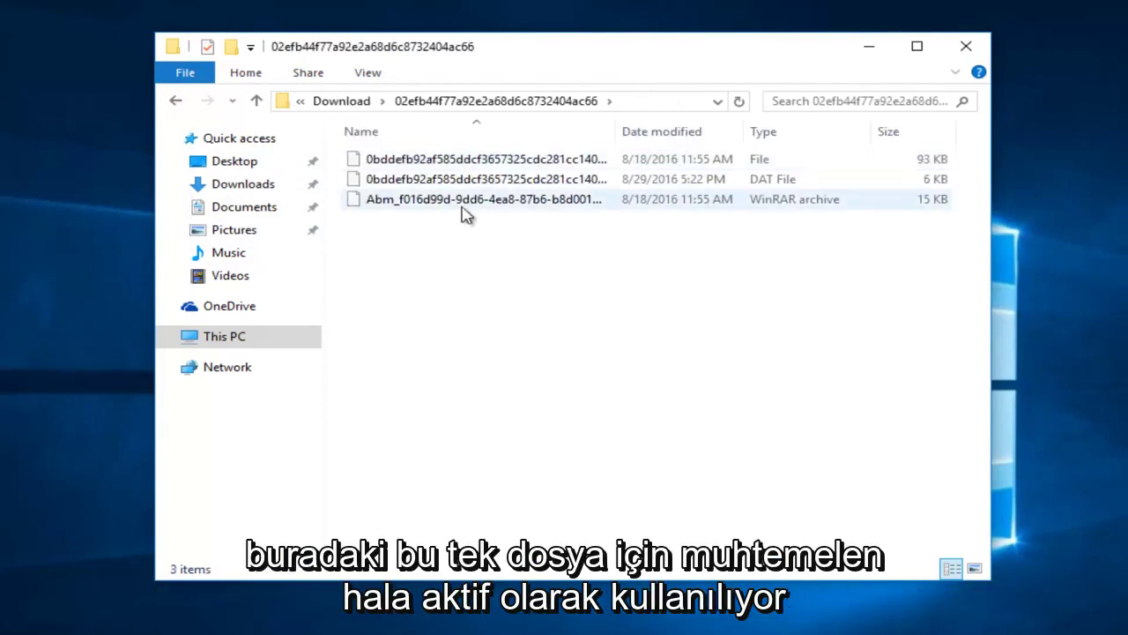
{"action": "left_click", "coordinate": [176, 101]}
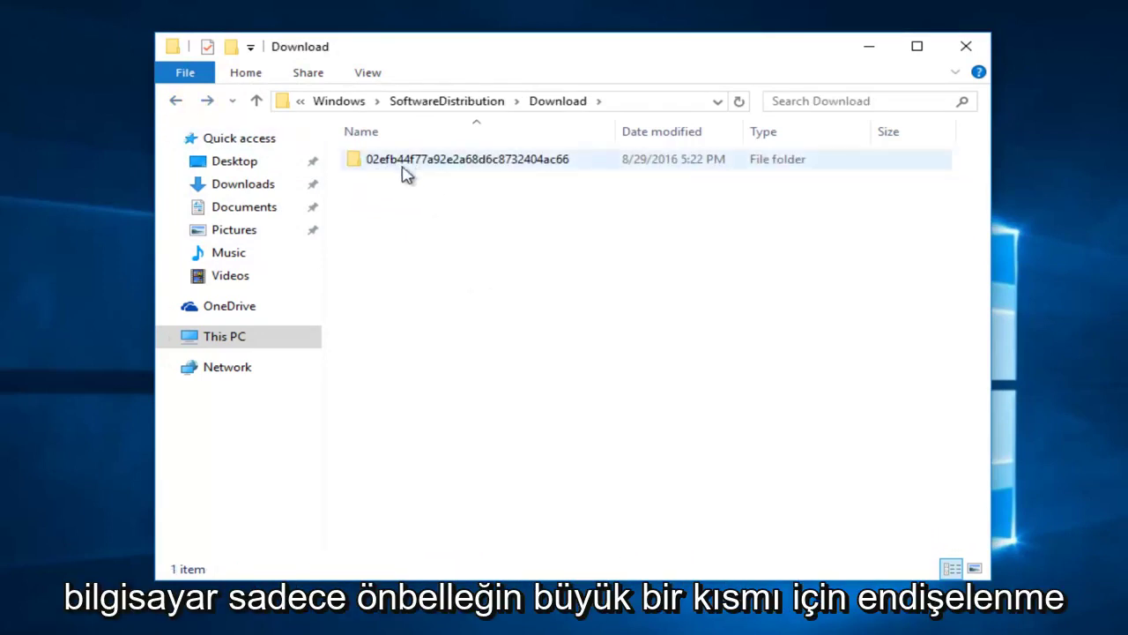
{"action": "left_click", "coordinate": [416, 292]}
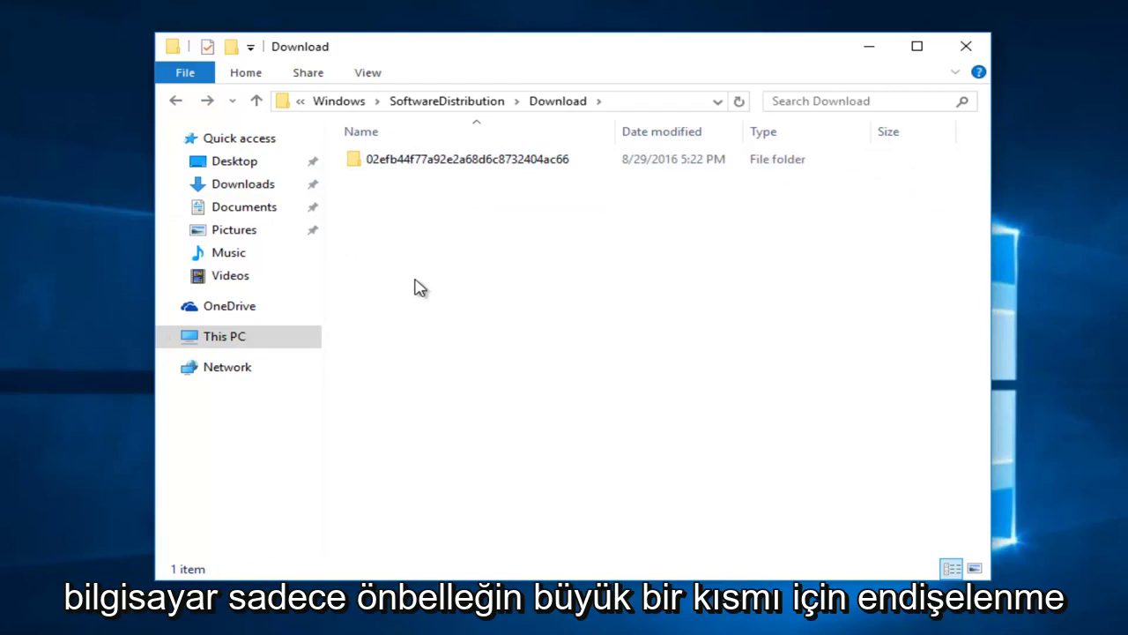